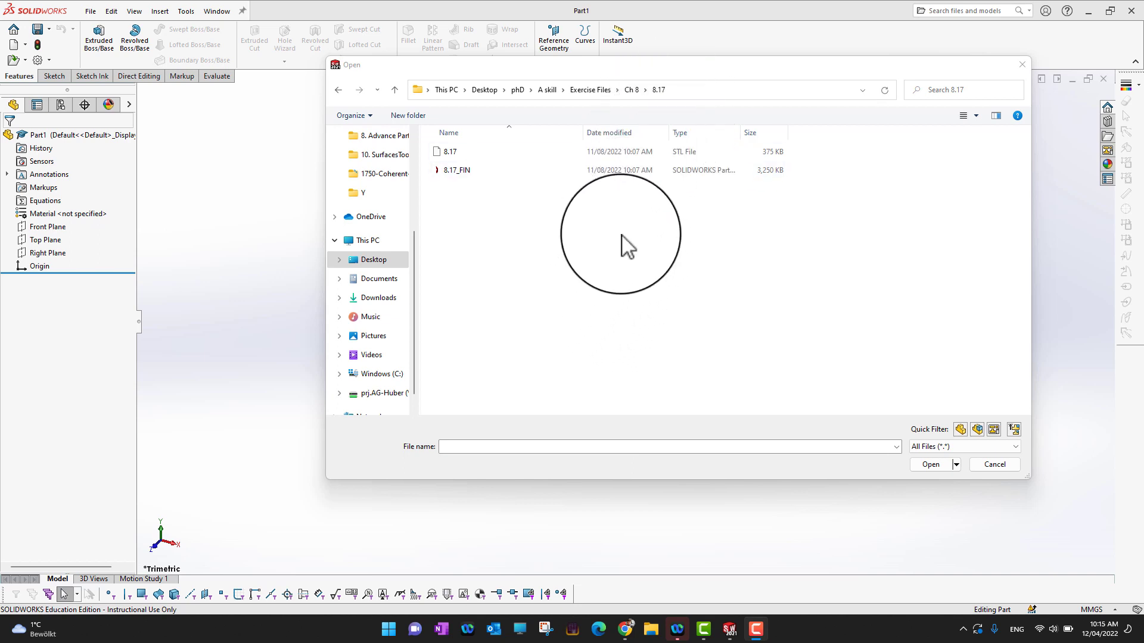
- Pick the 8.17 STL file in the Exercise Files Ch 8 folder
{"action": "left_click", "coordinate": [449, 151]}
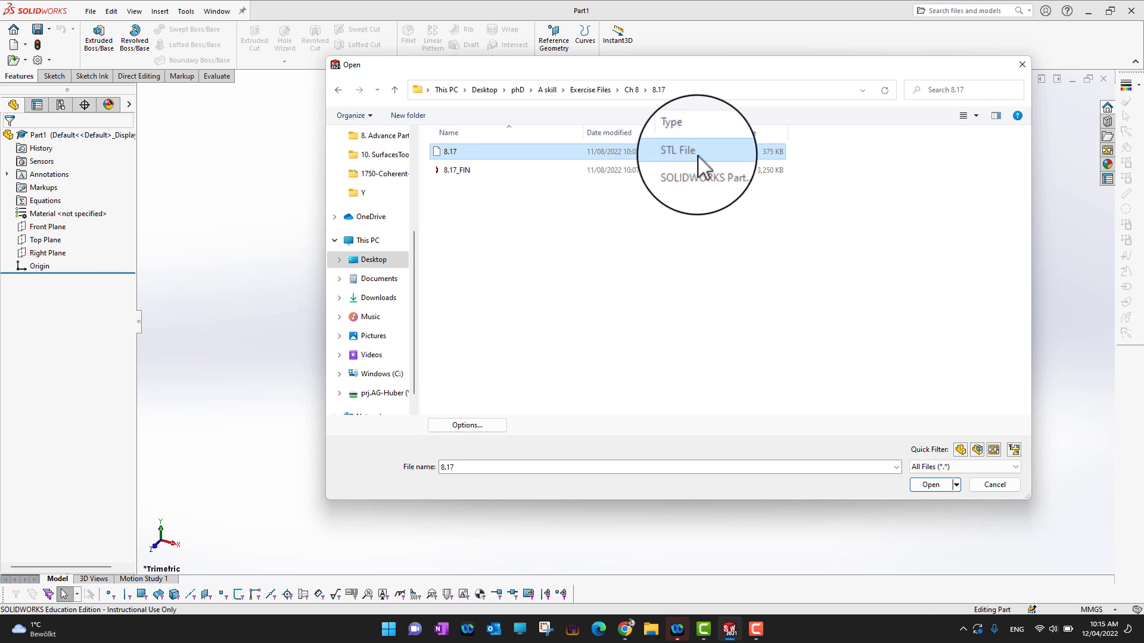
- Set the STL import type to Graphics Body and open 8.17
{"action": "left_click", "coordinate": [474, 429]}
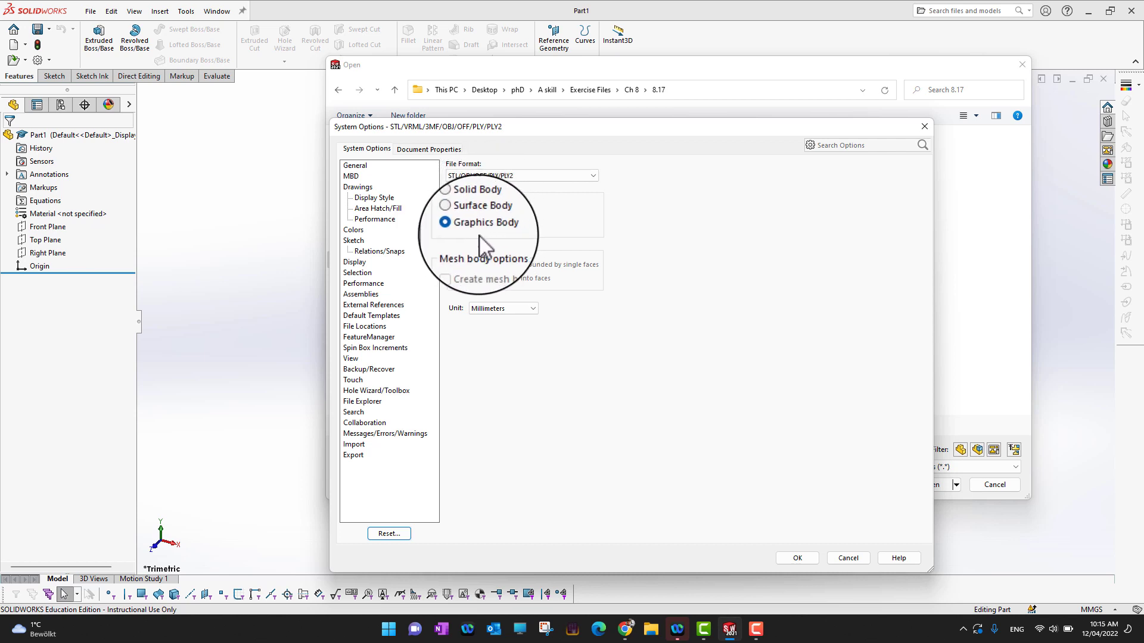
{"action": "left_click", "coordinate": [797, 557]}
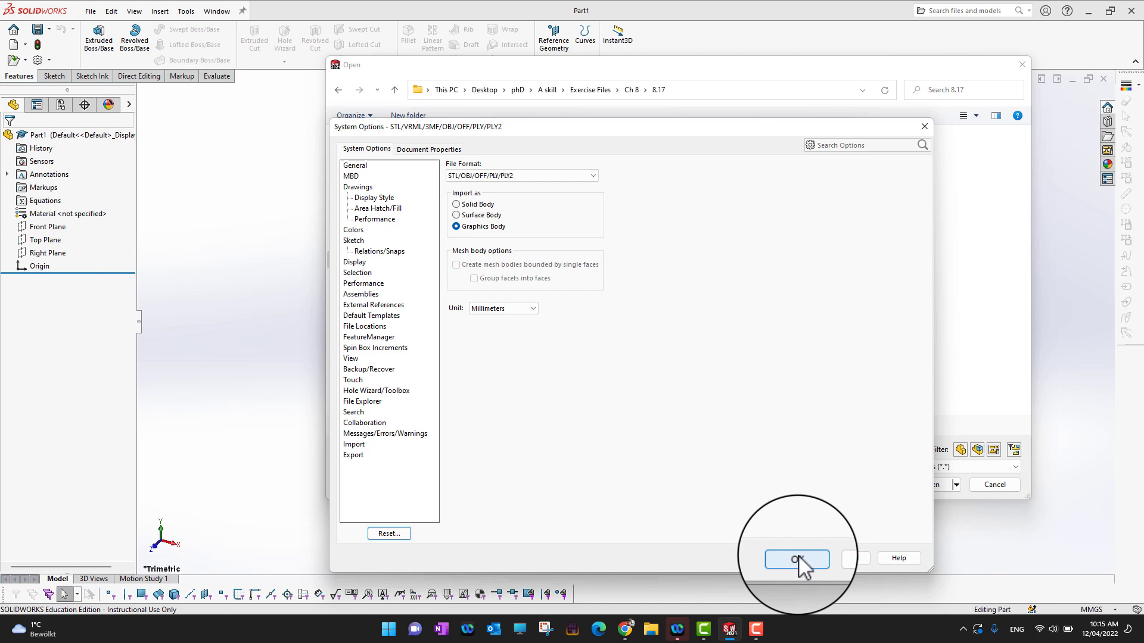
{"action": "left_click", "coordinate": [932, 484]}
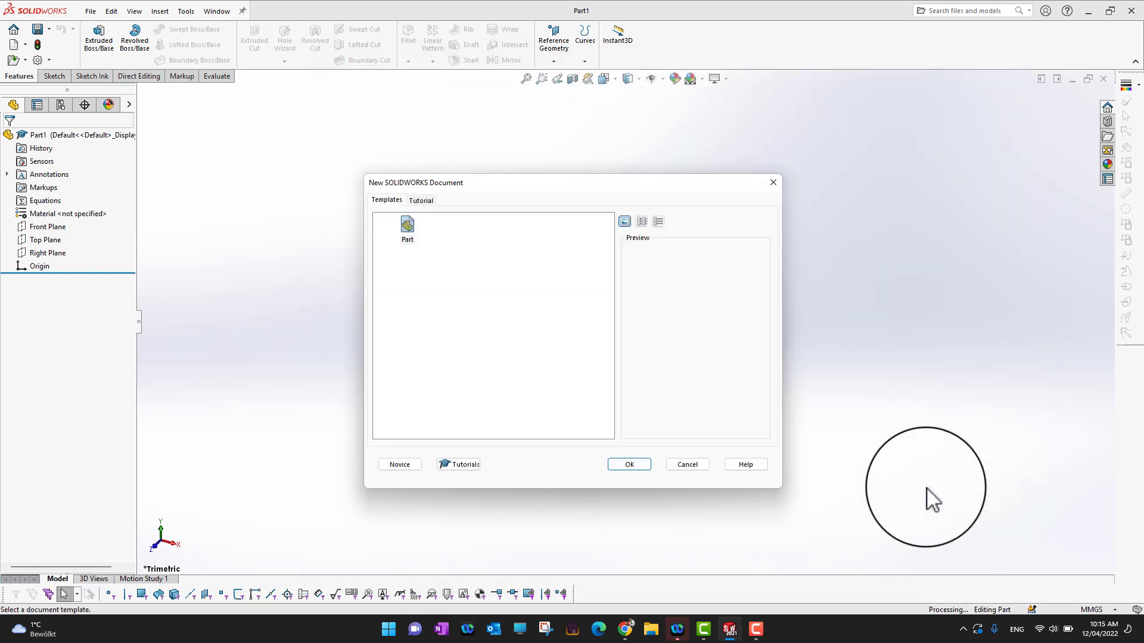
- Accept the default part template and zoom to fit the whole vase mesh
{"action": "left_click", "coordinate": [629, 465]}
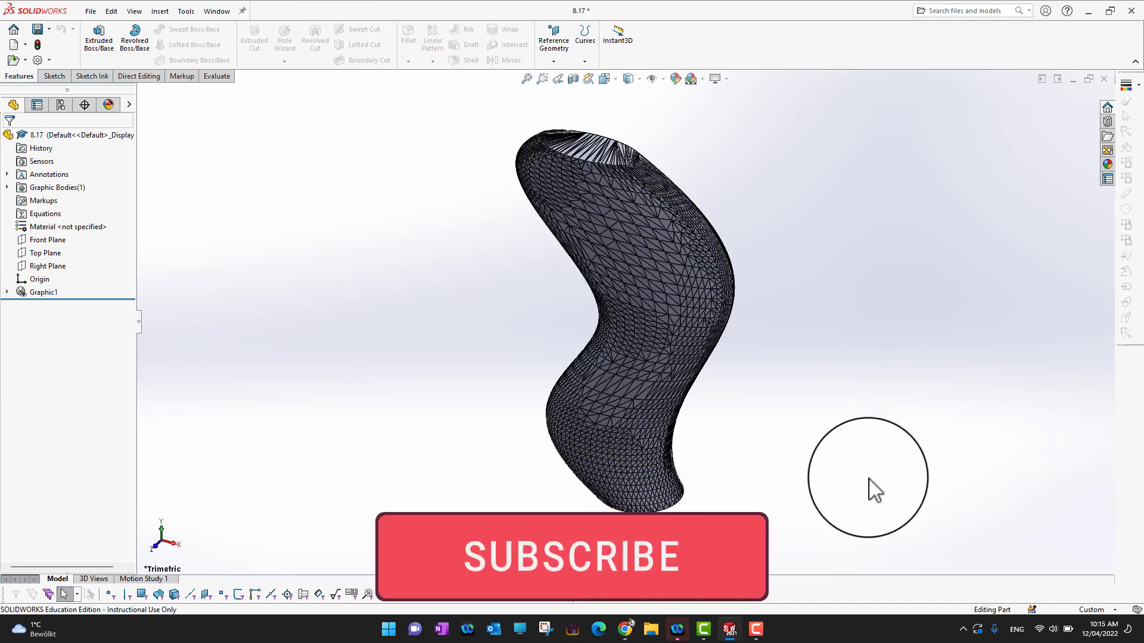
{"action": "mouse_move", "coordinate": [871, 487]}
{"action": "middle_mouse_down"}
{"action": "mouse_move", "coordinate": [820, 430]}
{"action": "mouse_move", "coordinate": [684, 464]}
{"action": "mouse_move", "coordinate": [869, 435]}
{"action": "mouse_move", "coordinate": [889, 411]}
{"action": "mouse_move", "coordinate": [882, 483]}
{"action": "middle_mouse_up"}
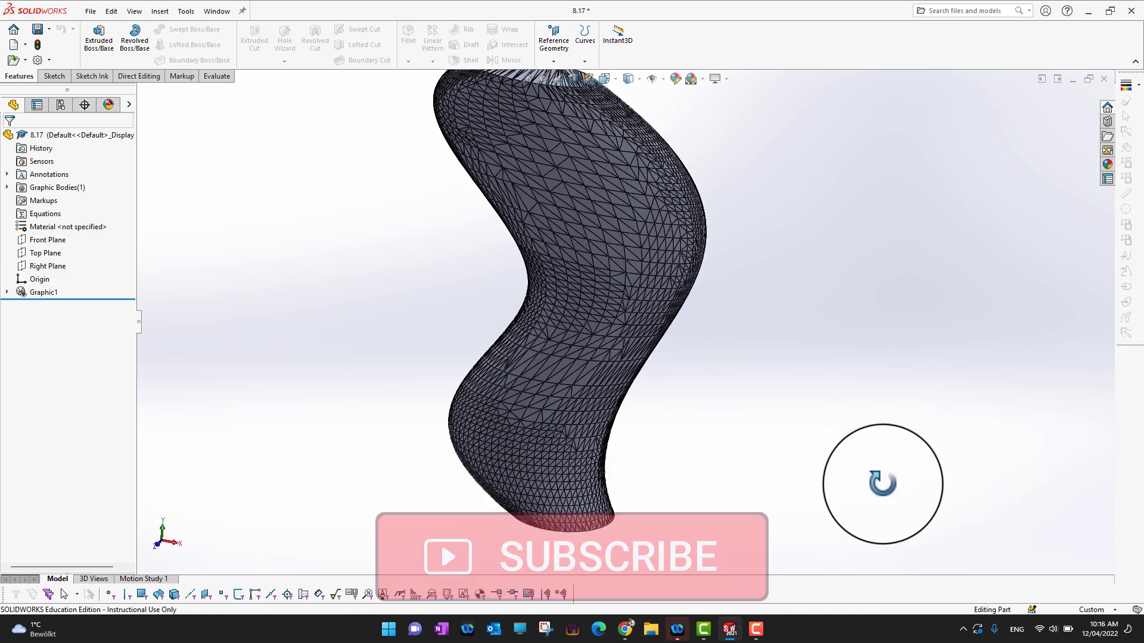
{"action": "key", "text": "f"}
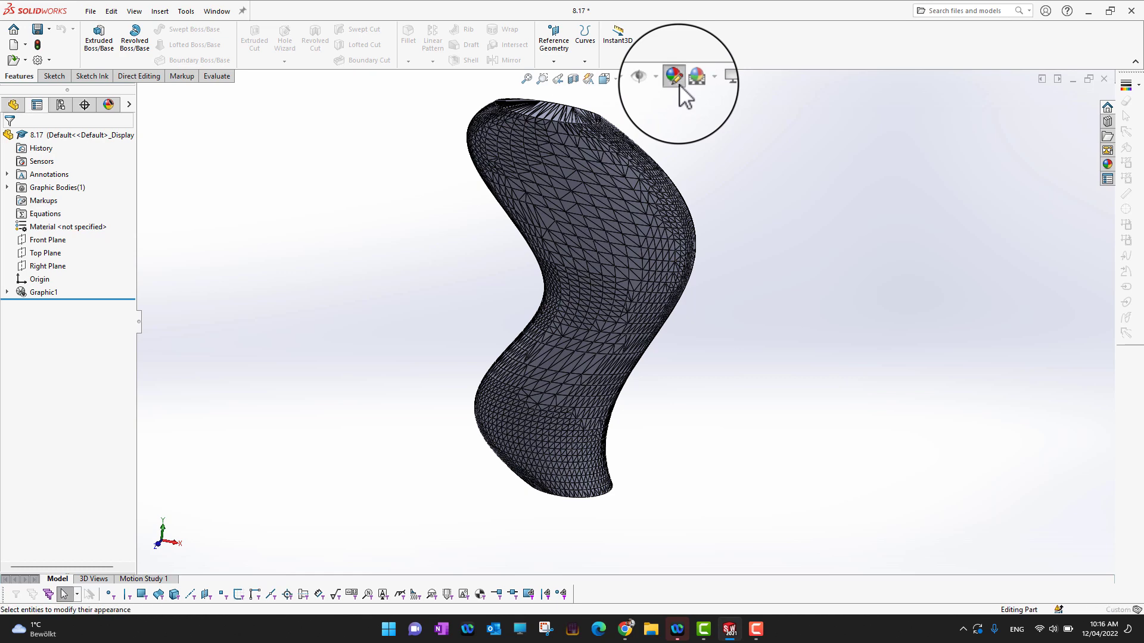
- Recolour the vase mesh blue with Edit Appearance, then collapse the Appearances pane
{"action": "left_click", "coordinate": [674, 77]}
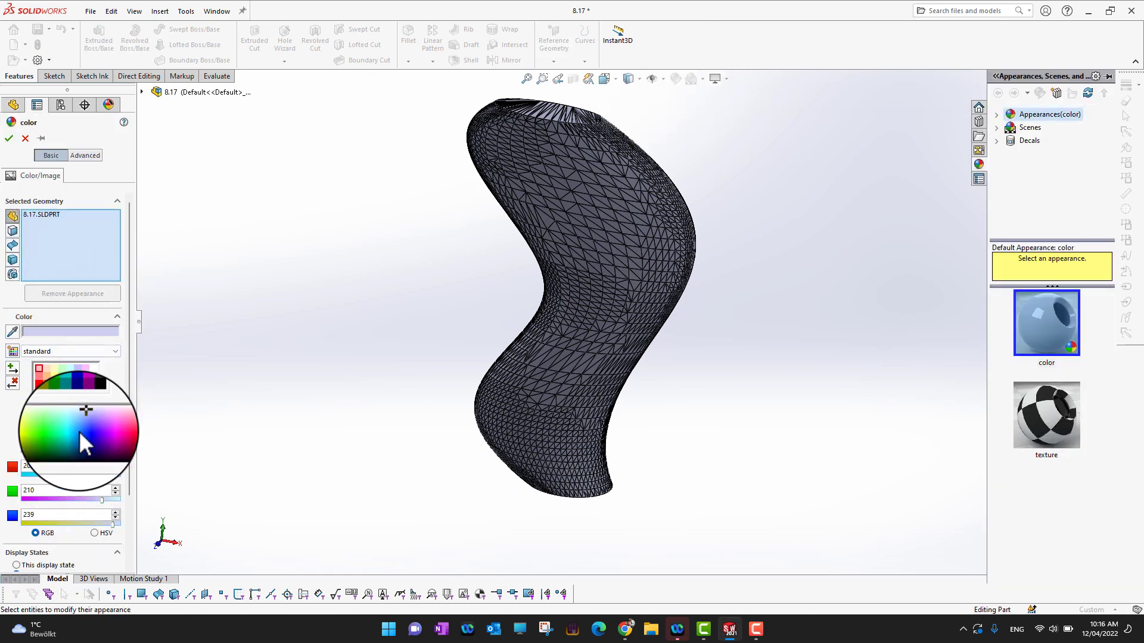
{"action": "left_click", "coordinate": [90, 434]}
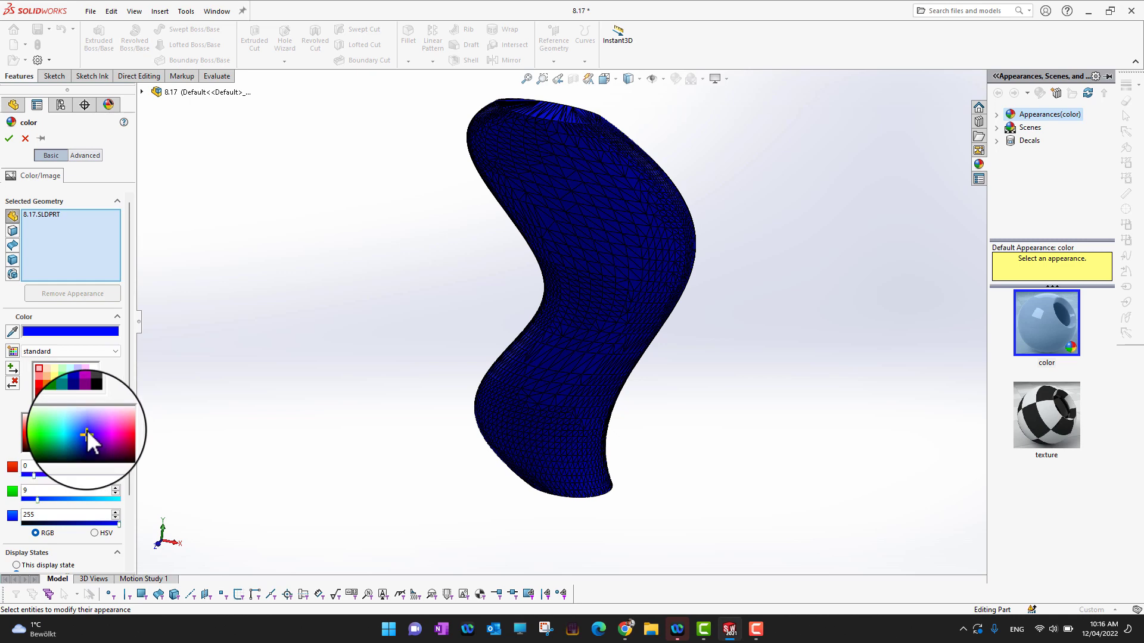
{"action": "left_click", "coordinate": [86, 422]}
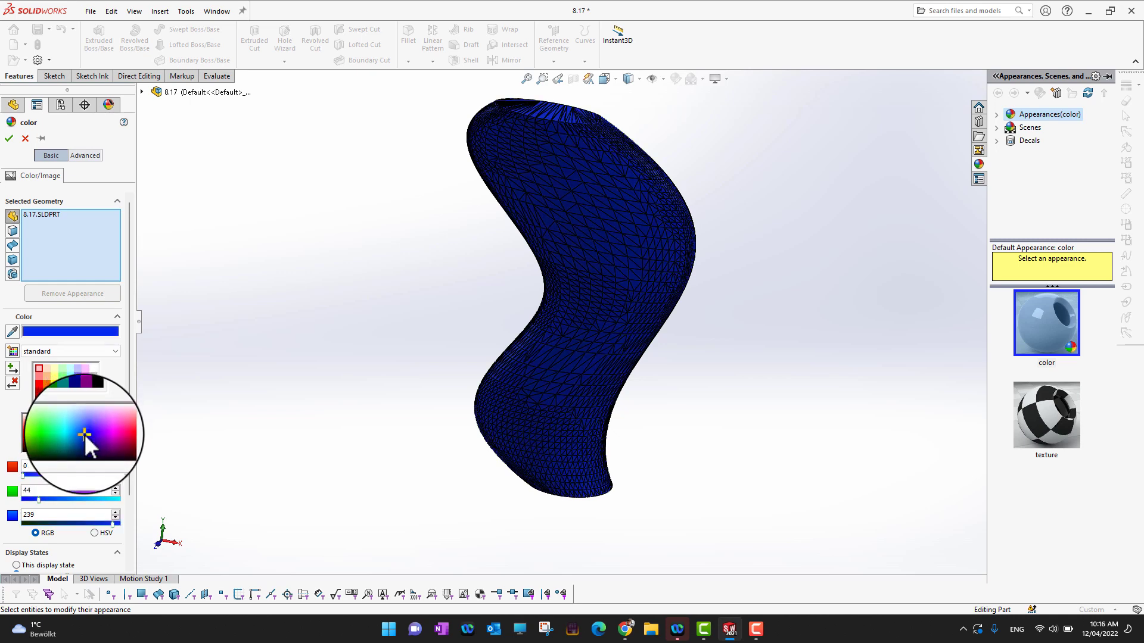
{"action": "left_click", "coordinate": [17, 136]}
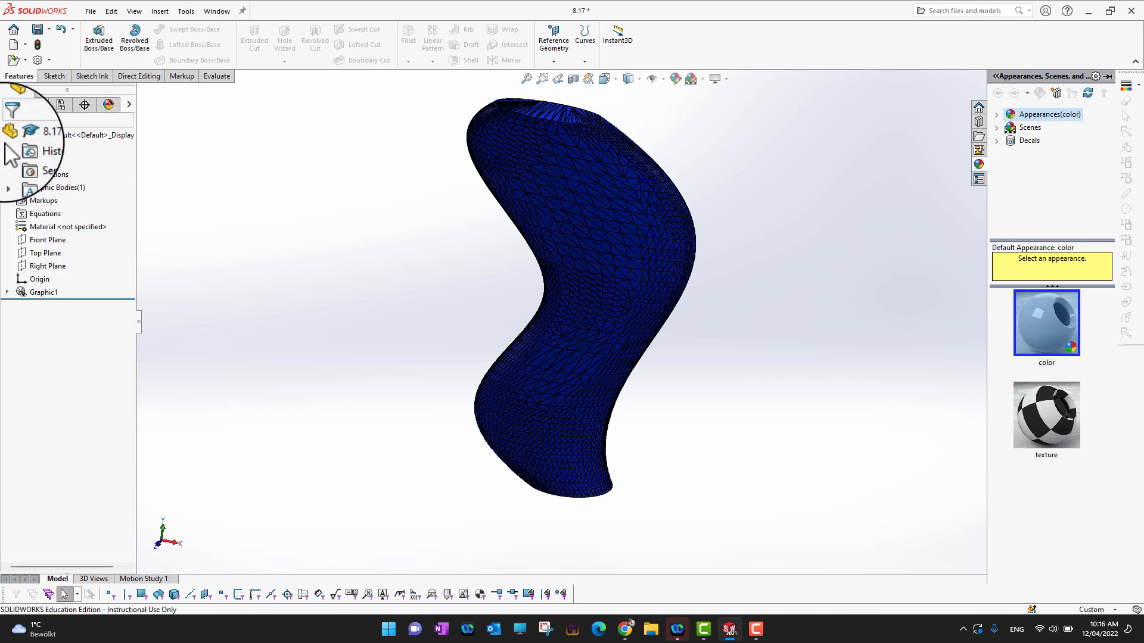
{"action": "mouse_move", "coordinate": [808, 384]}
{"action": "middle_mouse_down"}
{"action": "mouse_move", "coordinate": [867, 333]}
{"action": "mouse_move", "coordinate": [818, 322]}
{"action": "middle_mouse_up"}
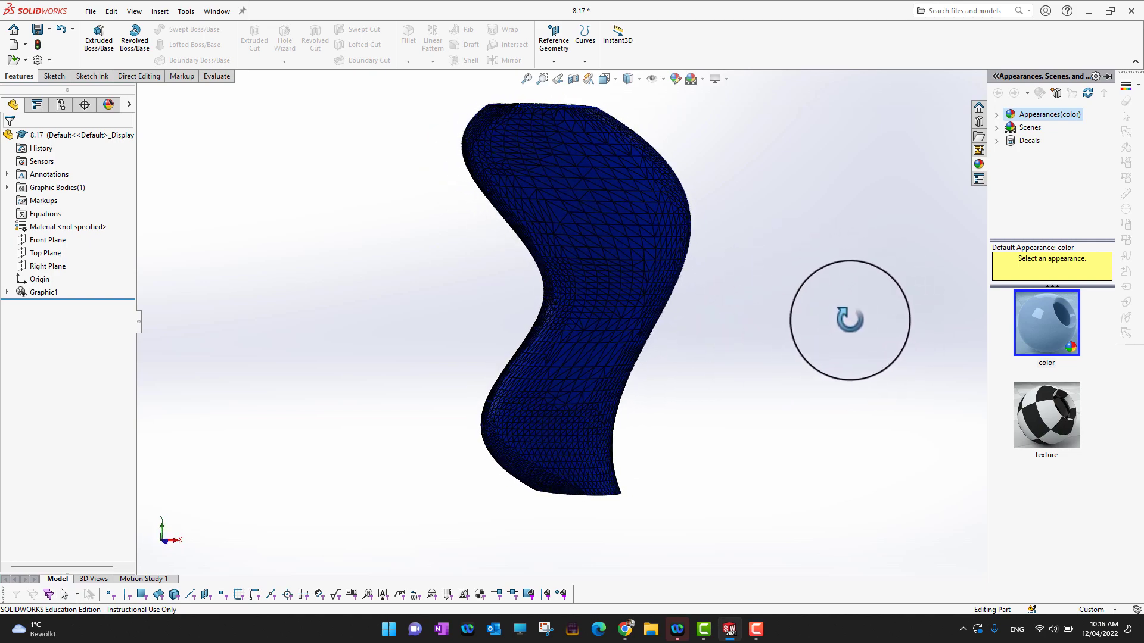
{"action": "left_click", "coordinate": [47, 308]}
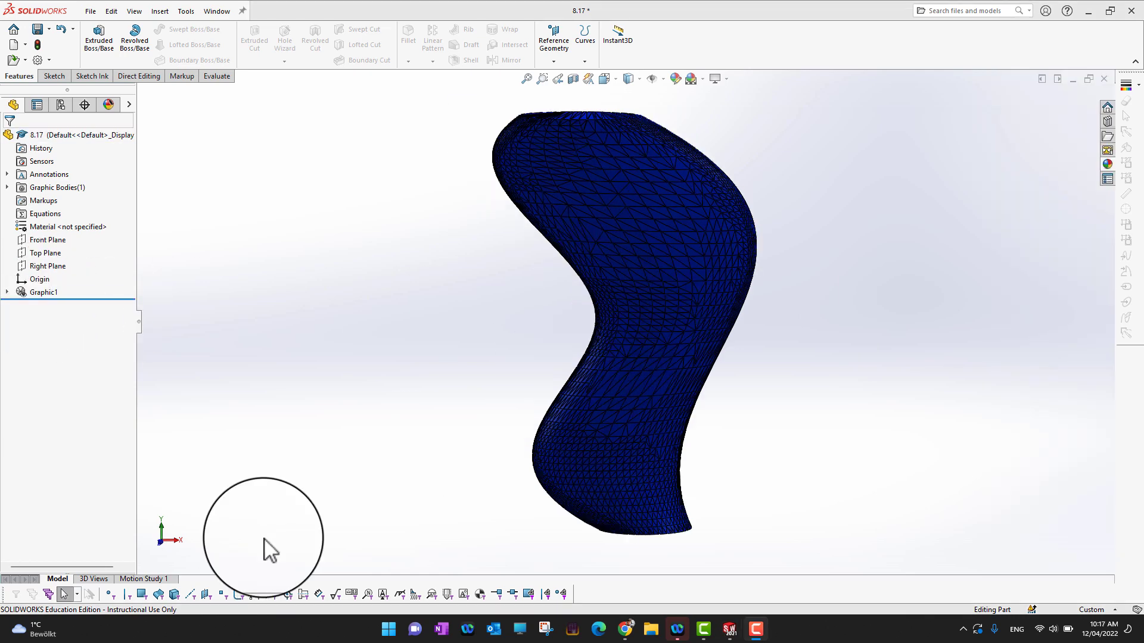
- Start the Slicing command with Top Plane as the reference
{"action": "left_click", "coordinate": [49, 264]}
{"action": "left_click", "coordinate": [42, 255]}
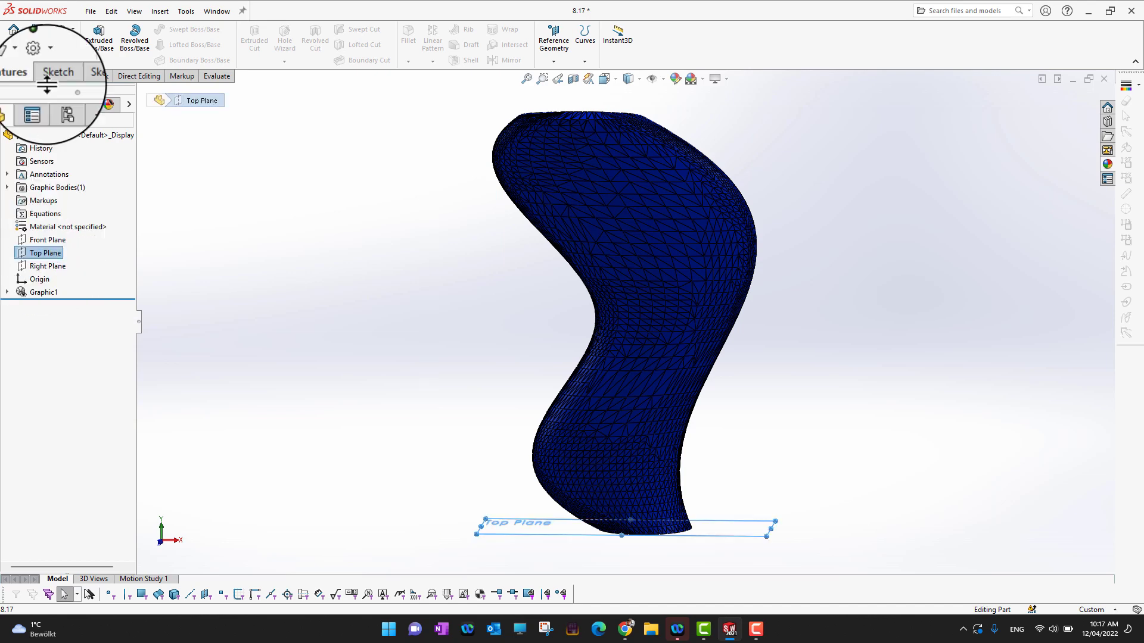
{"action": "left_click", "coordinate": [160, 11]}
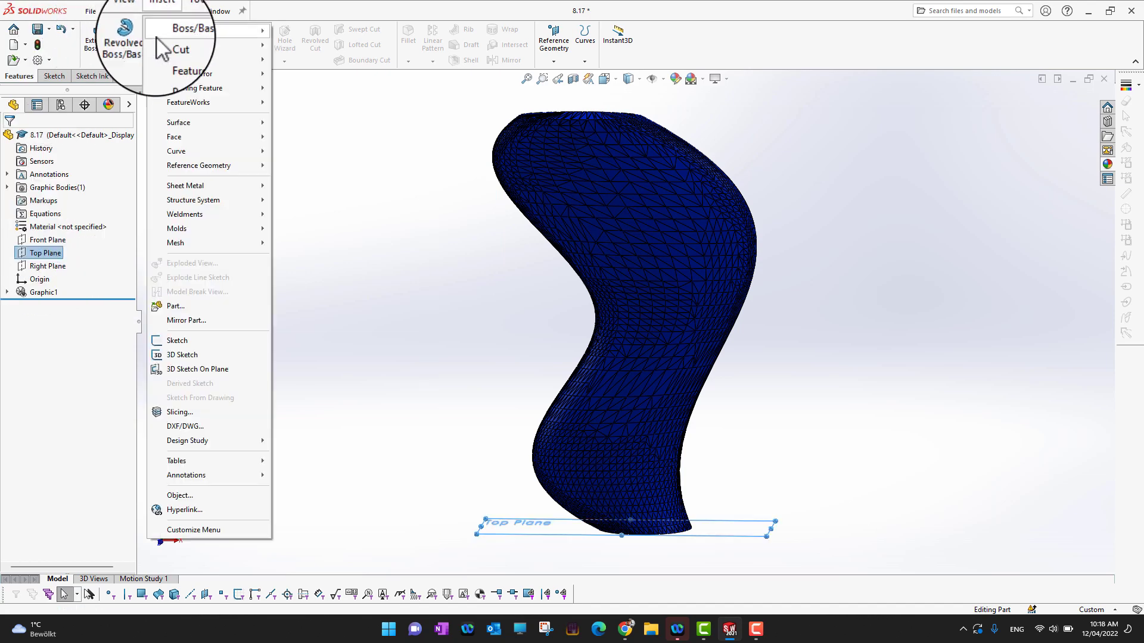
{"action": "left_click", "coordinate": [183, 414]}
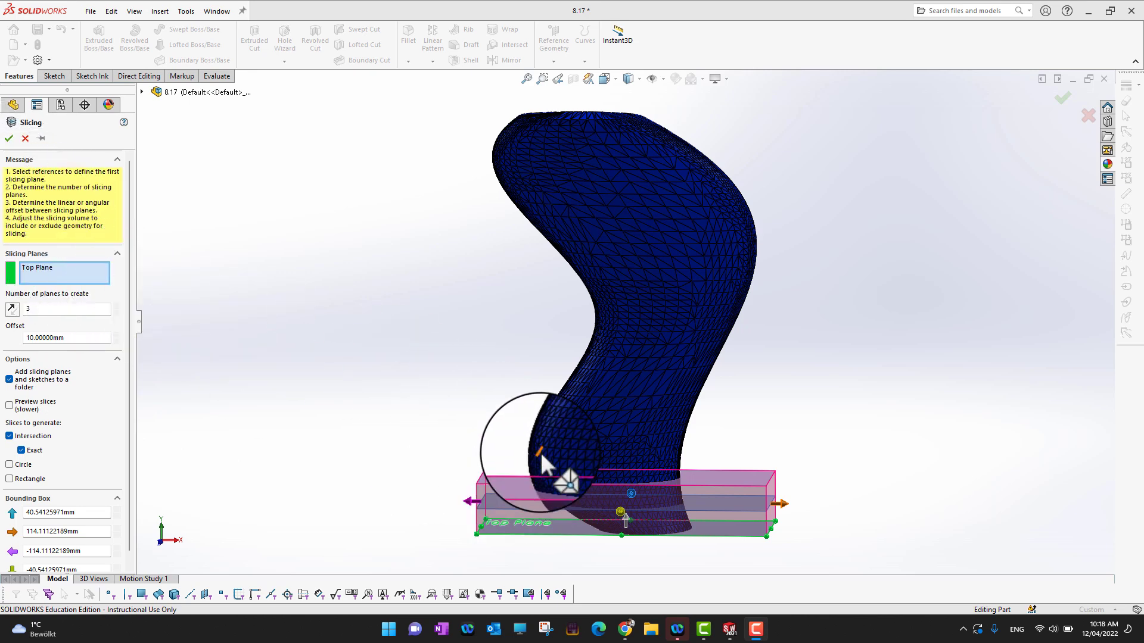
- Raise the number of slicing planes to 15
{"action": "left_click", "coordinate": [117, 306]}
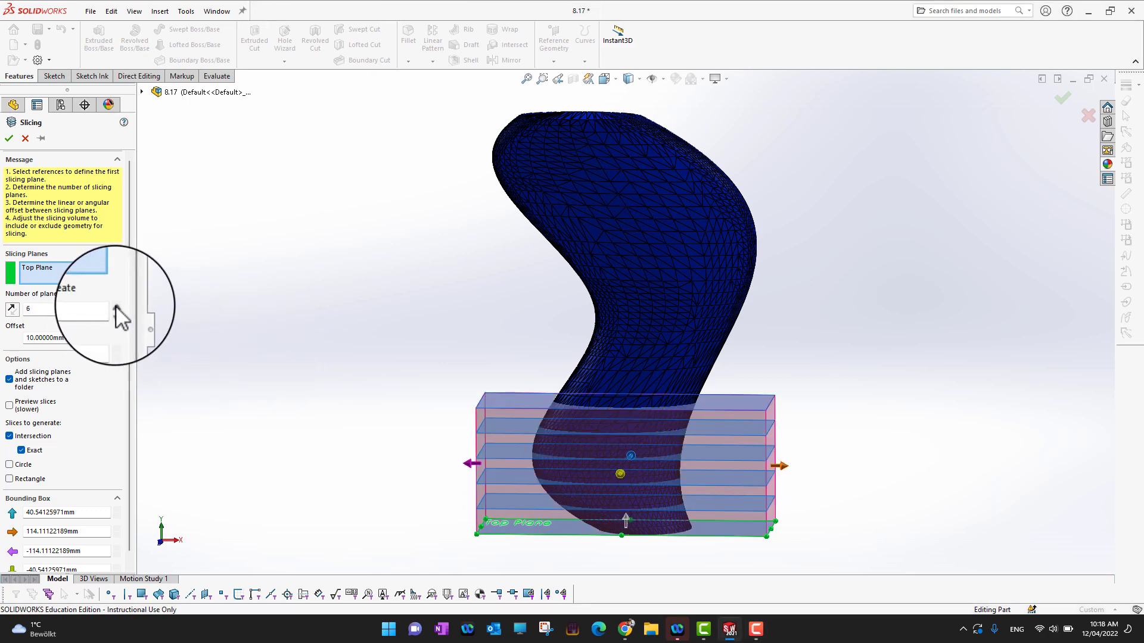
{"action": "left_click", "coordinate": [116, 307]}
{"action": "left_click", "coordinate": [117, 307]}
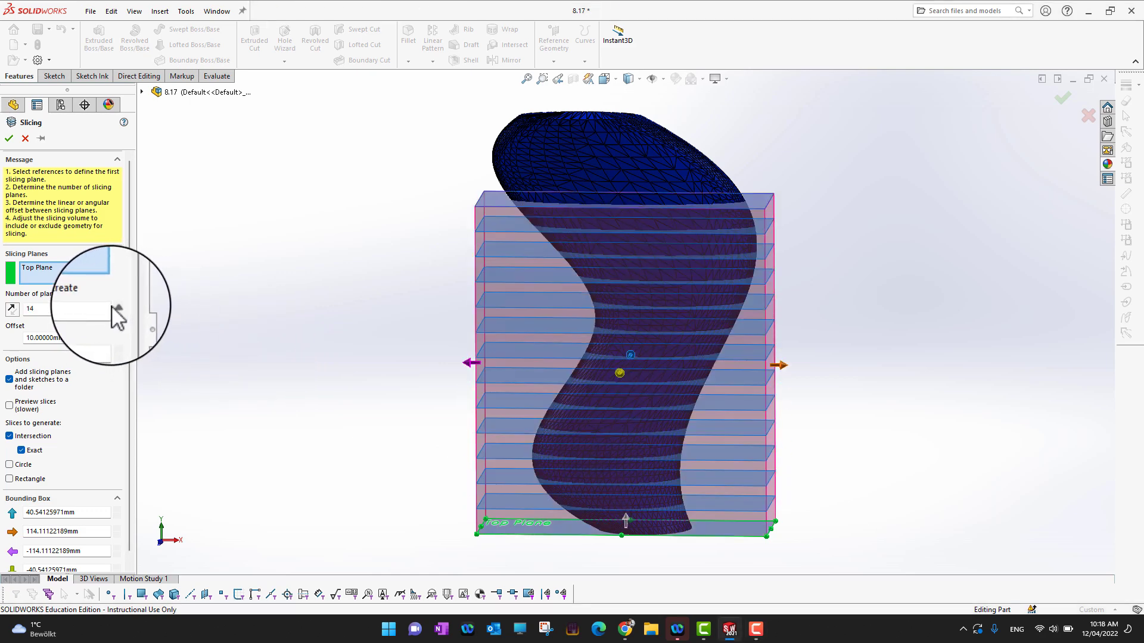
{"action": "left_click", "coordinate": [116, 306]}
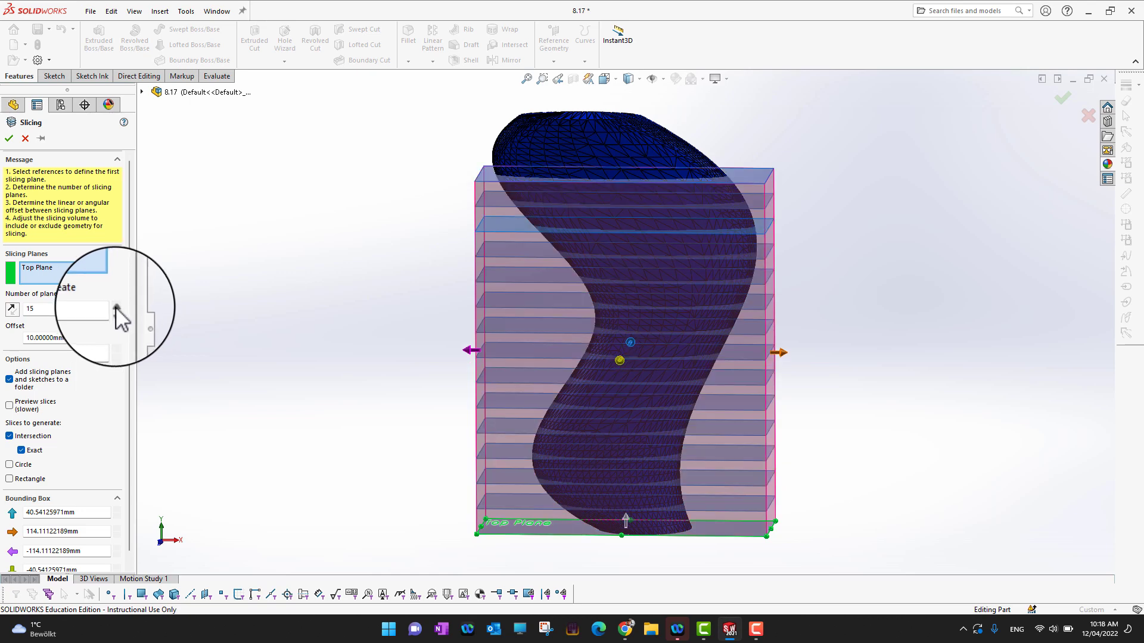
- Use 17 planes at 10 mm spacing and set the slice preview and intersection options
{"action": "left_click", "coordinate": [117, 306]}
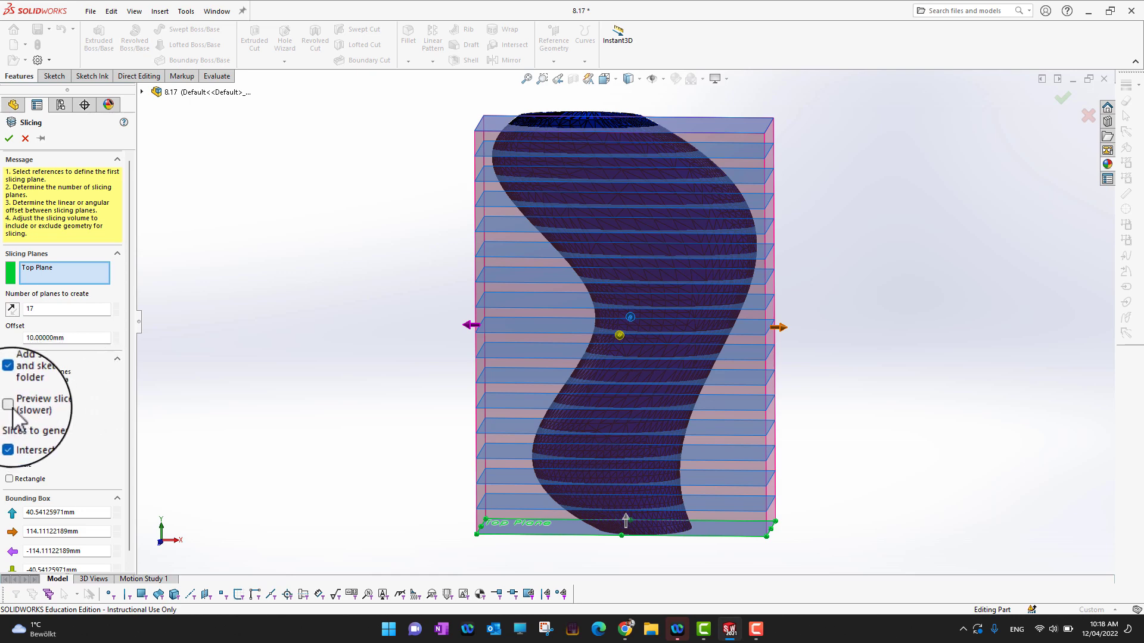
{"action": "left_click", "coordinate": [9, 402]}
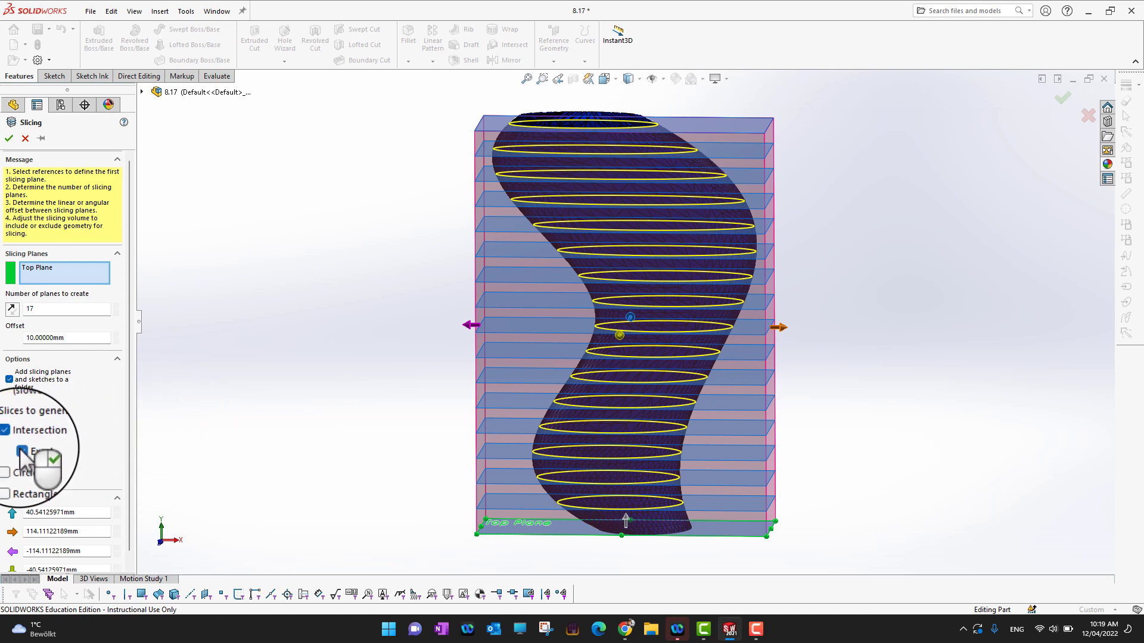
{"action": "left_click", "coordinate": [32, 453]}
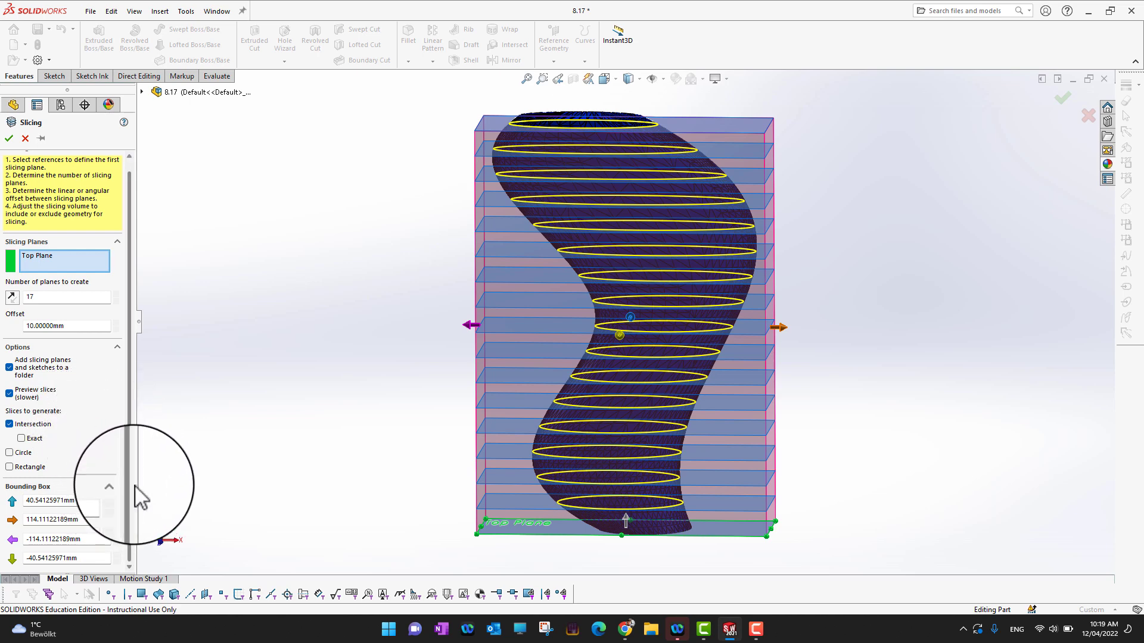
{"action": "scroll", "coordinate": [108, 458], "scroll_direction": "up", "scroll_amount": 1}
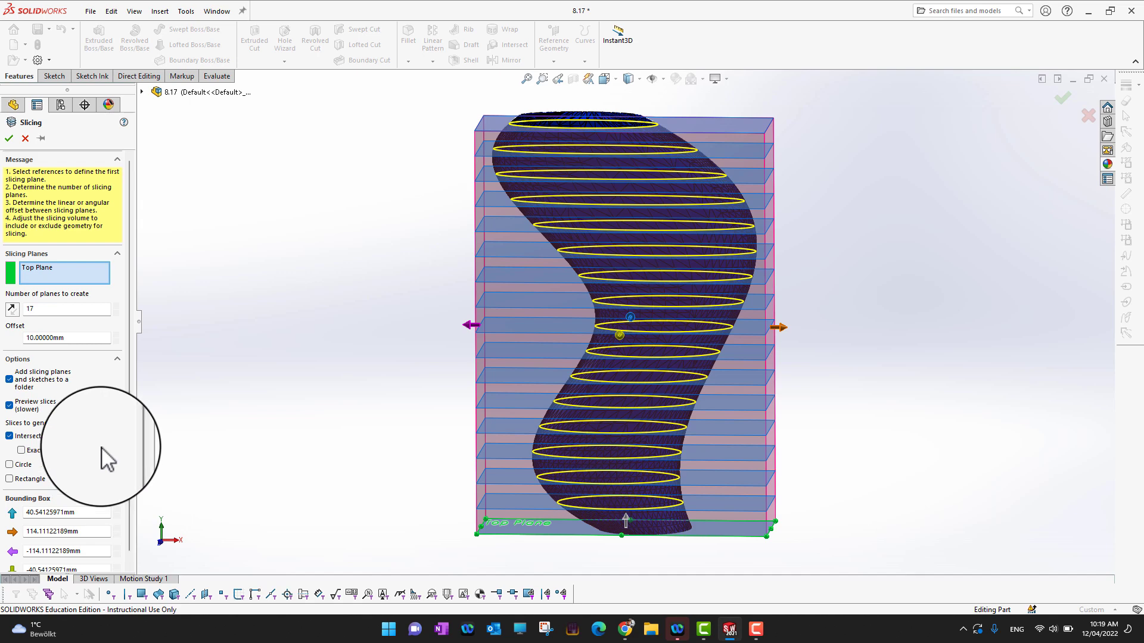
- Accept the Slicing feature and expand Slice1 in the feature tree
{"action": "left_click", "coordinate": [8, 137]}
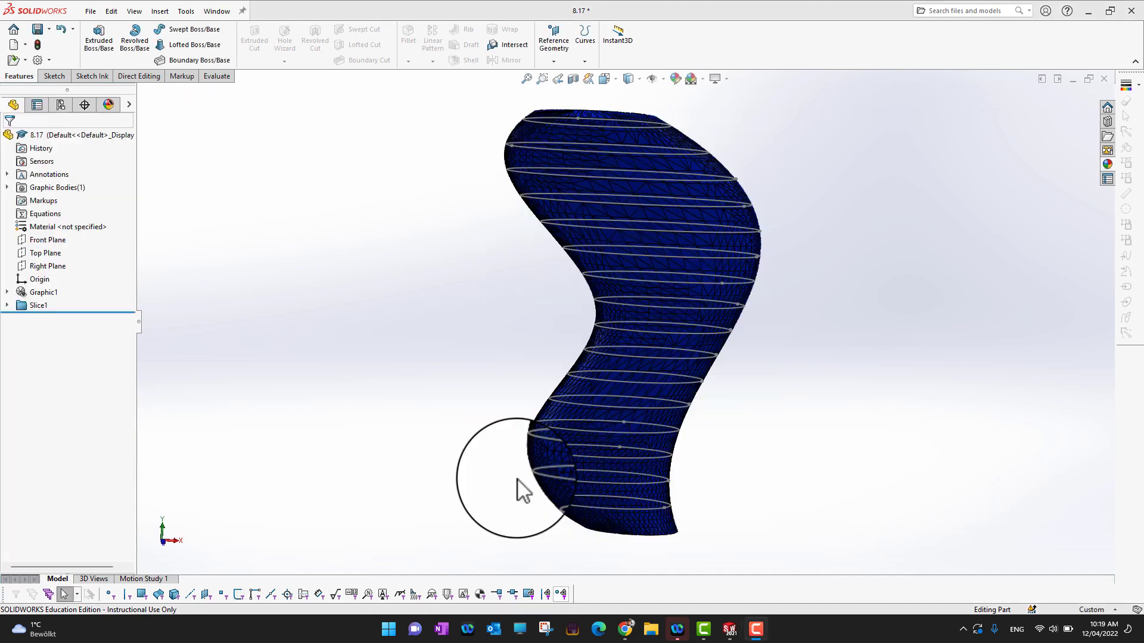
{"action": "mouse_move", "coordinate": [881, 494]}
{"action": "middle_mouse_down"}
{"action": "mouse_move", "coordinate": [762, 490]}
{"action": "mouse_move", "coordinate": [707, 537]}
{"action": "mouse_move", "coordinate": [769, 469]}
{"action": "mouse_move", "coordinate": [883, 489]}
{"action": "mouse_move", "coordinate": [865, 419]}
{"action": "middle_mouse_up"}
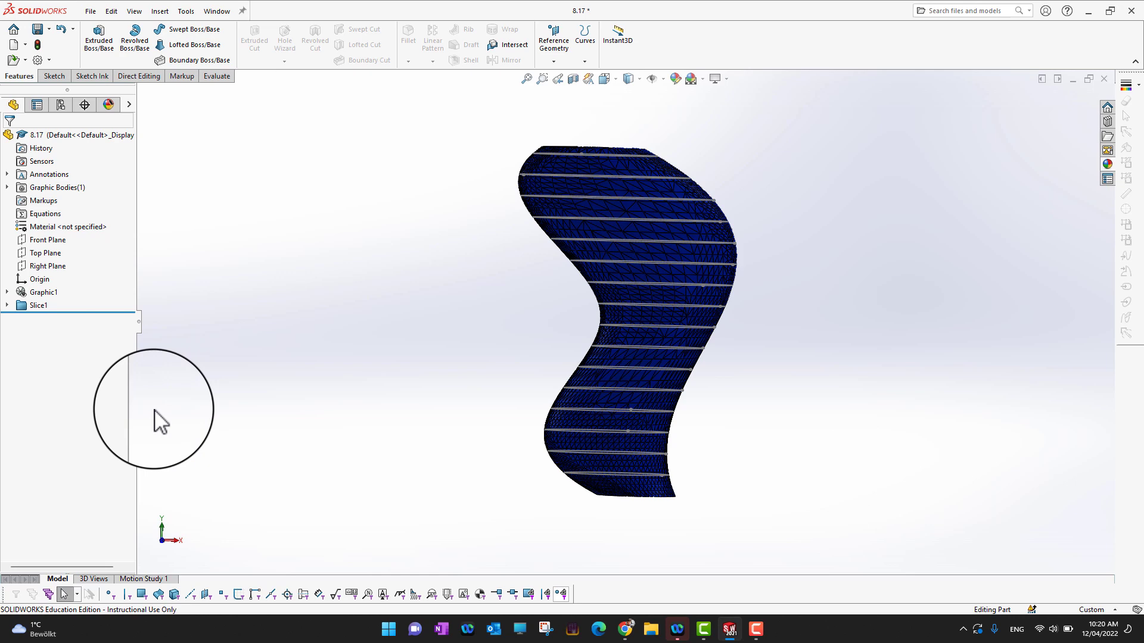
{"action": "left_click", "coordinate": [13, 309]}
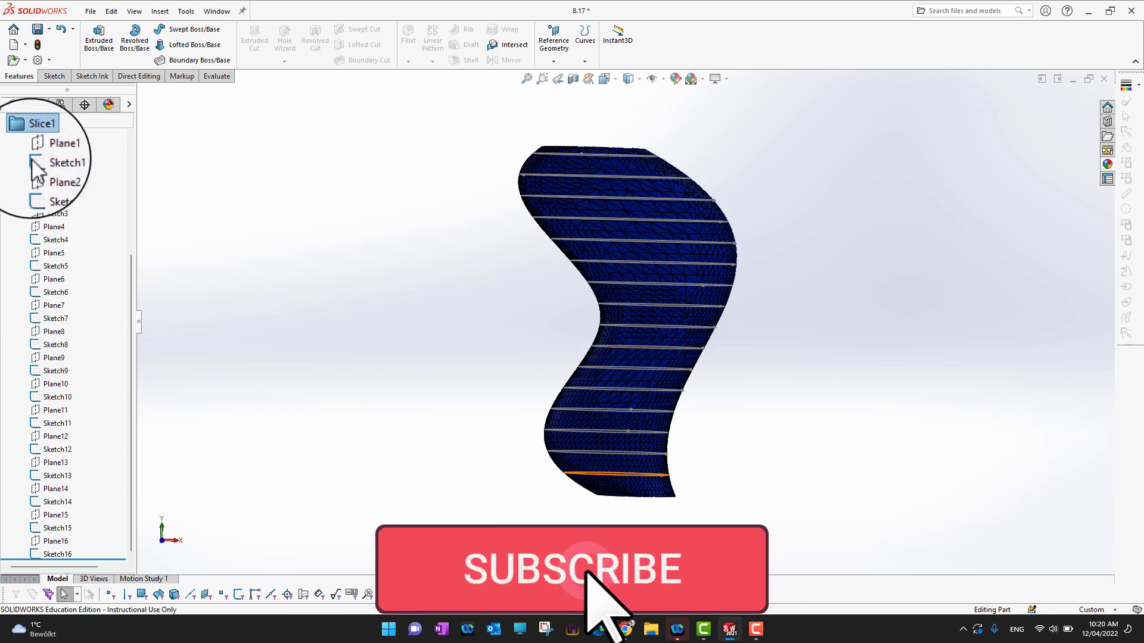
- Ctrl-select Sketch1 through Sketch16 under Slice1 together
{"action": "left_click", "coordinate": [56, 162]}
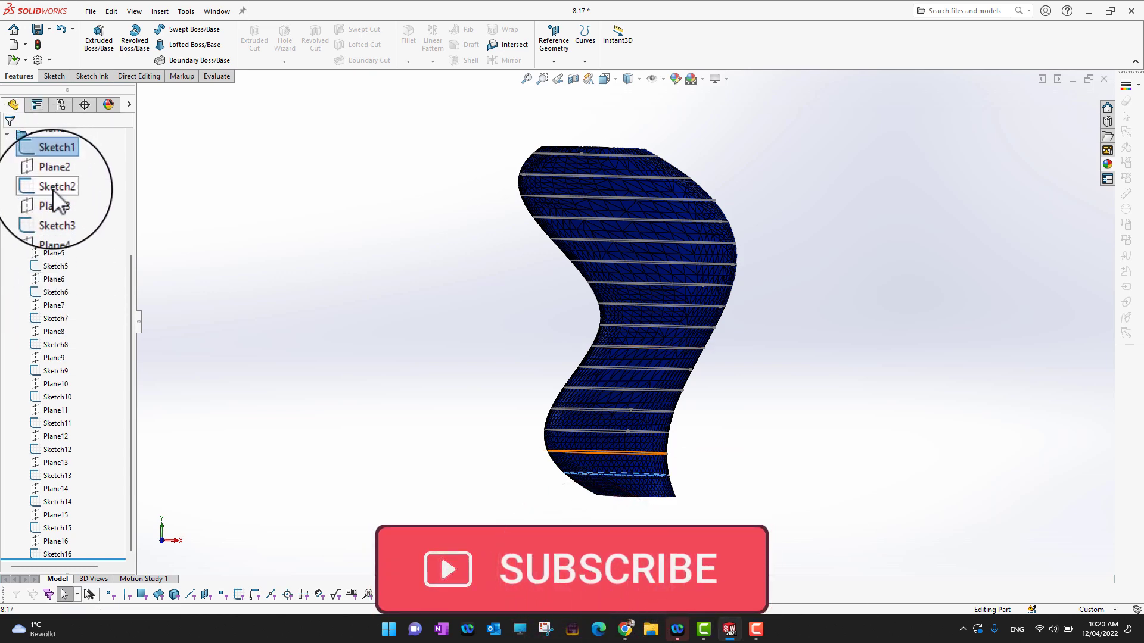
{"action": "left_click", "coordinate": [59, 215], "text": "shift"}
{"action": "left_click", "coordinate": [56, 241], "text": "ctrl"}
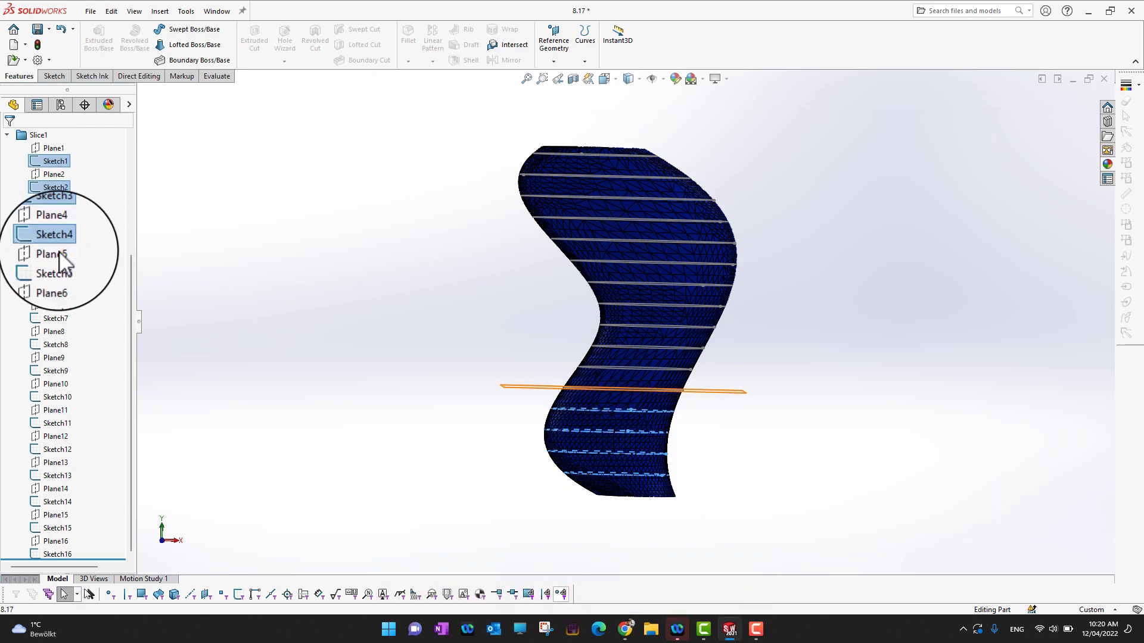
{"action": "left_click", "coordinate": [56, 292], "text": "ctrl"}
{"action": "left_click", "coordinate": [56, 318], "text": "ctrl"}
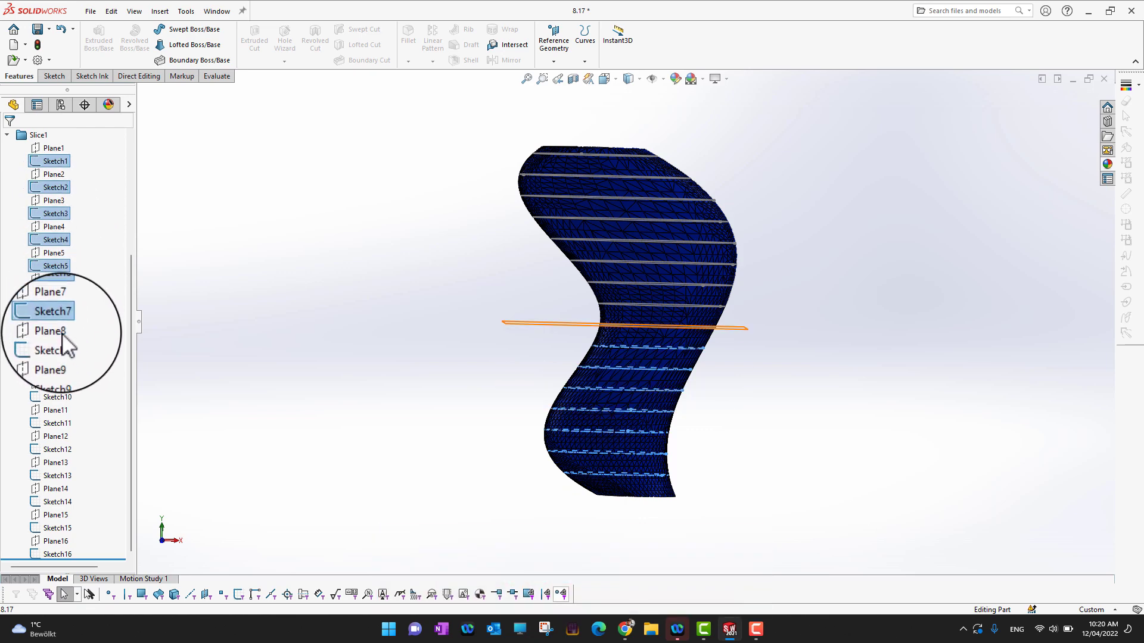
{"action": "left_click", "coordinate": [58, 555], "text": "shift"}
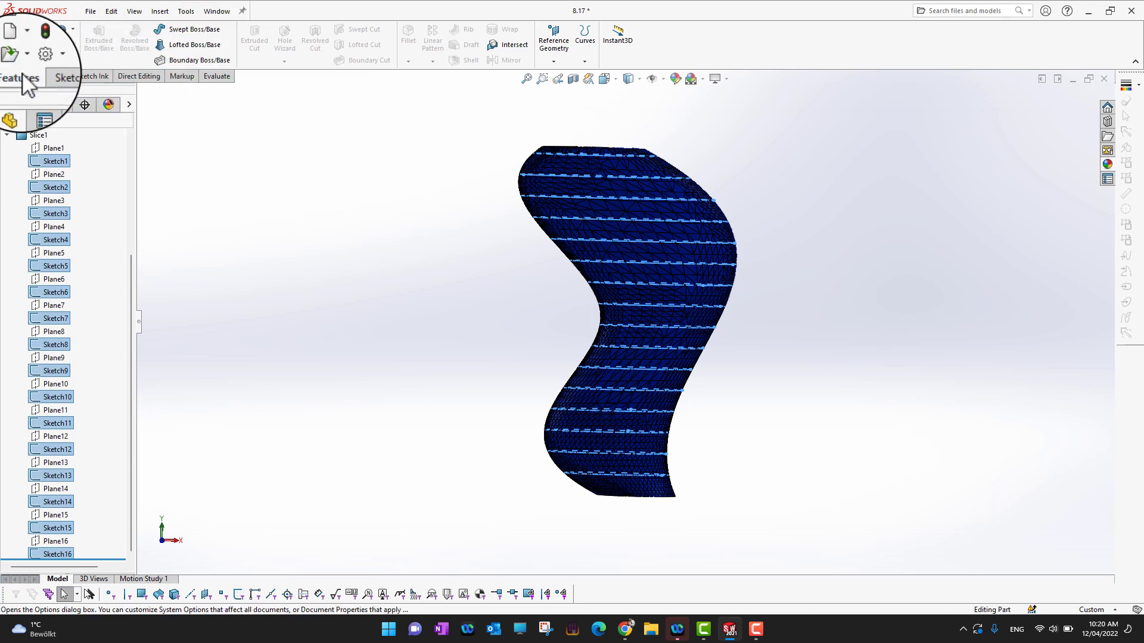
- Start a Lofted Boss/Base through the sixteen sketches and orbit the preview
{"action": "left_click", "coordinate": [211, 54]}
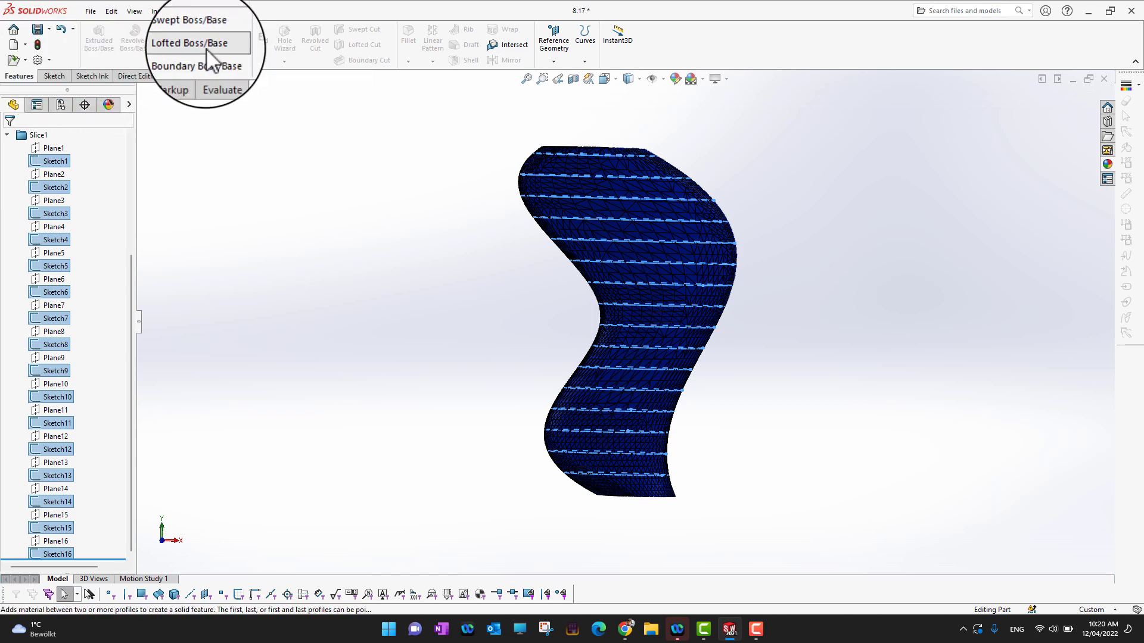
{"action": "left_click", "coordinate": [209, 43]}
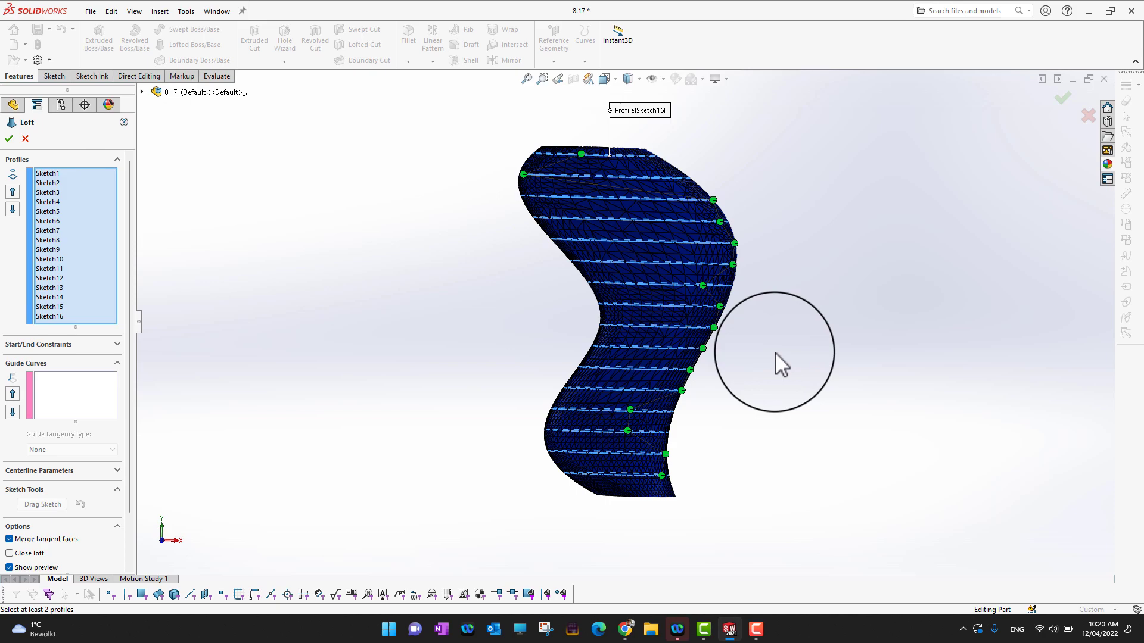
{"action": "mouse_move", "coordinate": [781, 358]}
{"action": "middle_mouse_down"}
{"action": "mouse_move", "coordinate": [617, 376]}
{"action": "mouse_move", "coordinate": [680, 371]}
{"action": "mouse_move", "coordinate": [646, 280]}
{"action": "middle_mouse_up"}
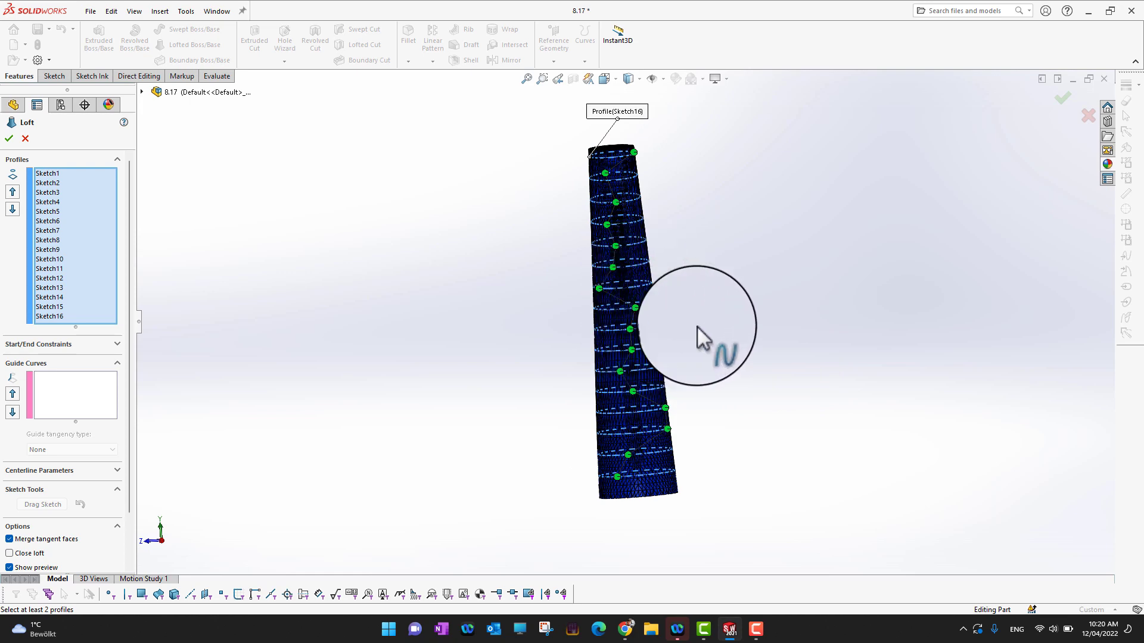
{"action": "middle_click_drag", "start_coordinate": [697, 326], "coordinate": [849, 327]}
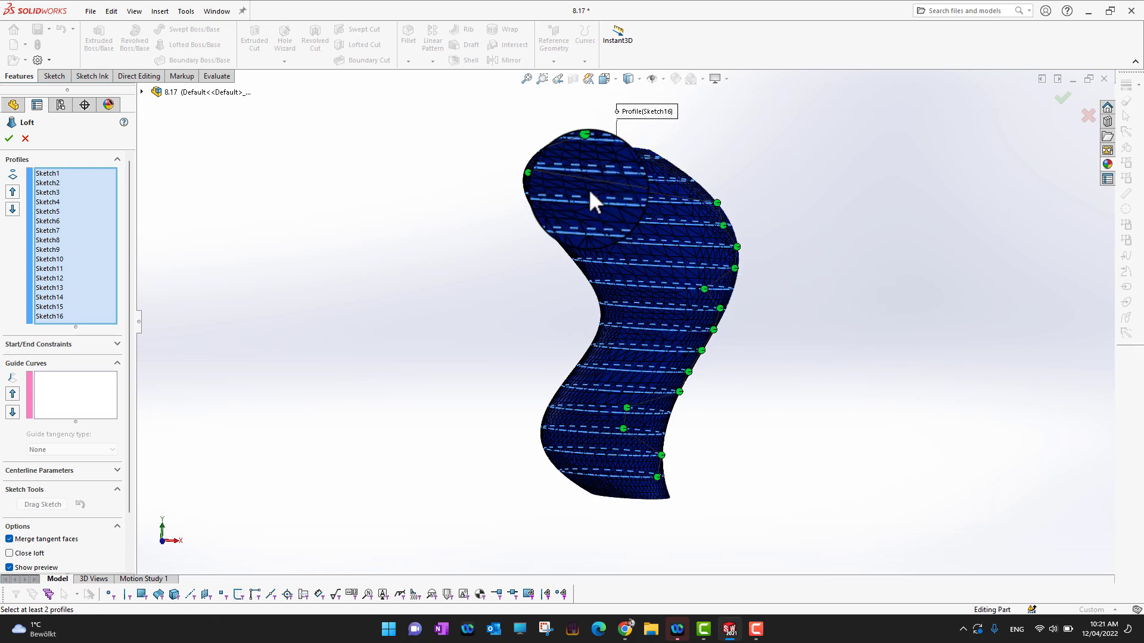
- Align the top loft connectors and accept Loft1
{"action": "mouse_move", "coordinate": [532, 174]}
{"action": "left_mouse_down"}
{"action": "mouse_move", "coordinate": [521, 171]}
{"action": "mouse_move", "coordinate": [569, 148]}
{"action": "left_mouse_up"}
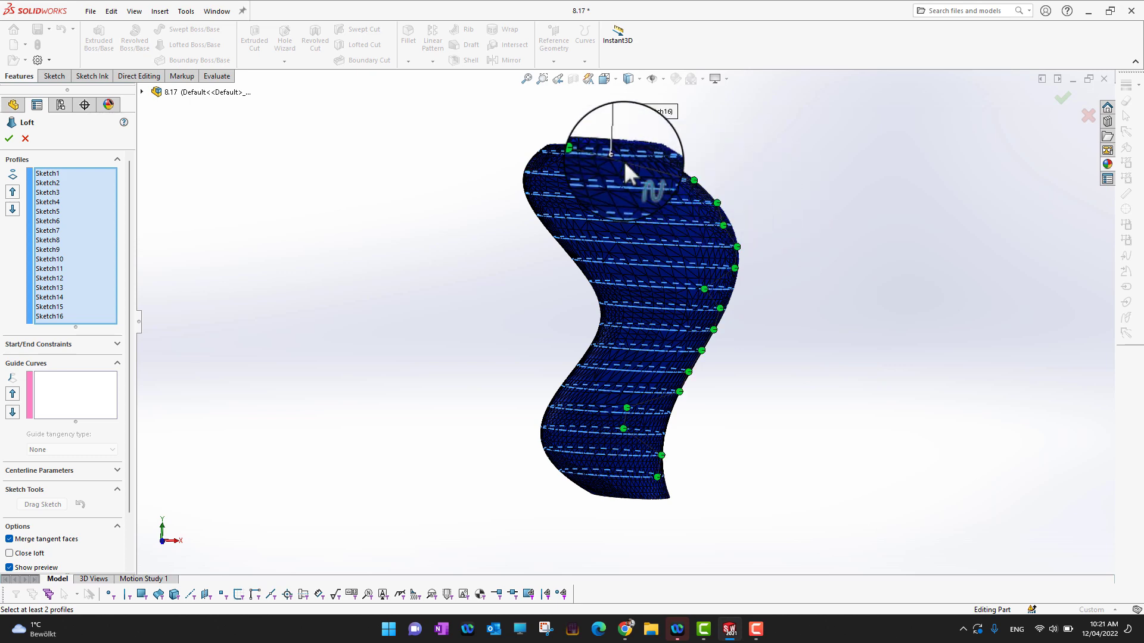
{"action": "left_click_drag", "start_coordinate": [584, 150], "coordinate": [651, 166]}
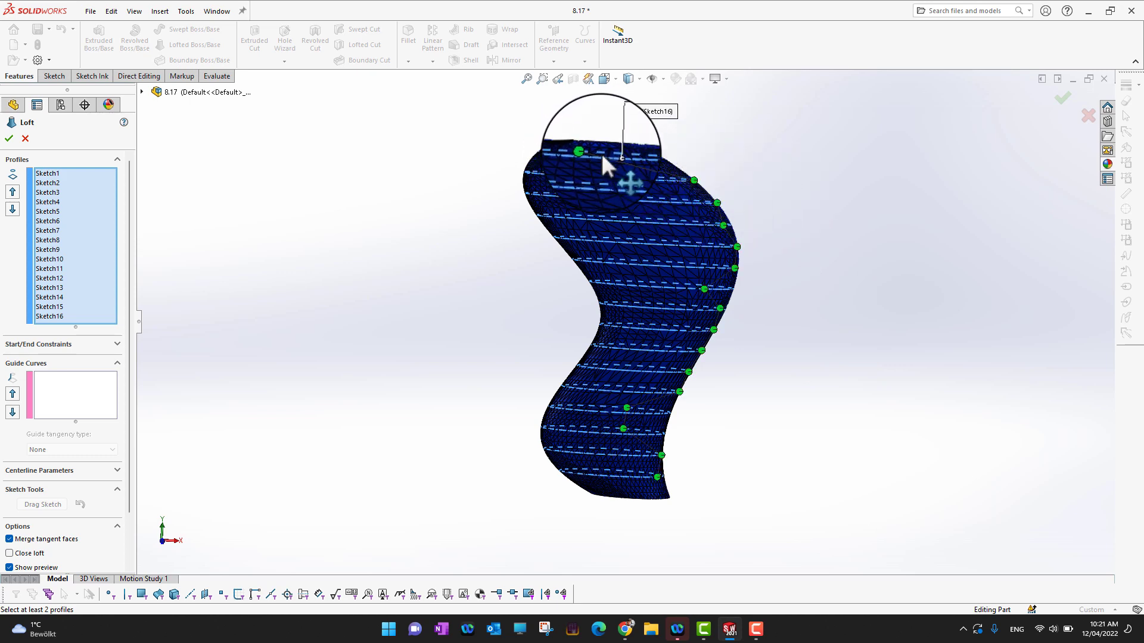
{"action": "left_click", "coordinate": [662, 159]}
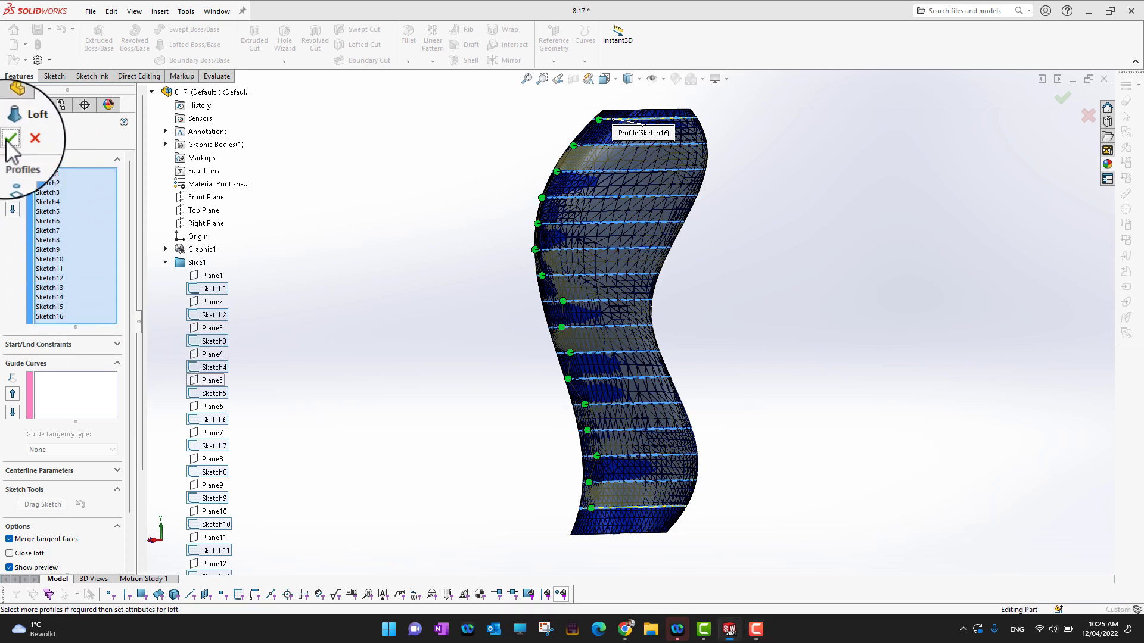
{"action": "left_click", "coordinate": [10, 140]}
- Click the new lofted body, then clear the selection with Esc
{"action": "left_click", "coordinate": [629, 427]}
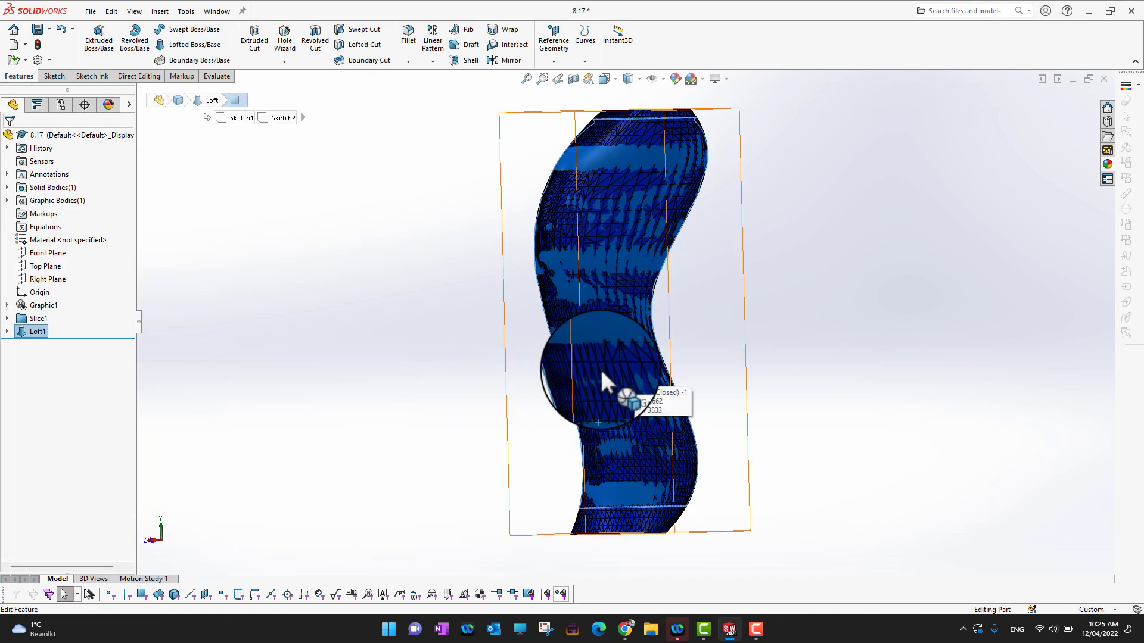
{"action": "key", "text": "Escape"}
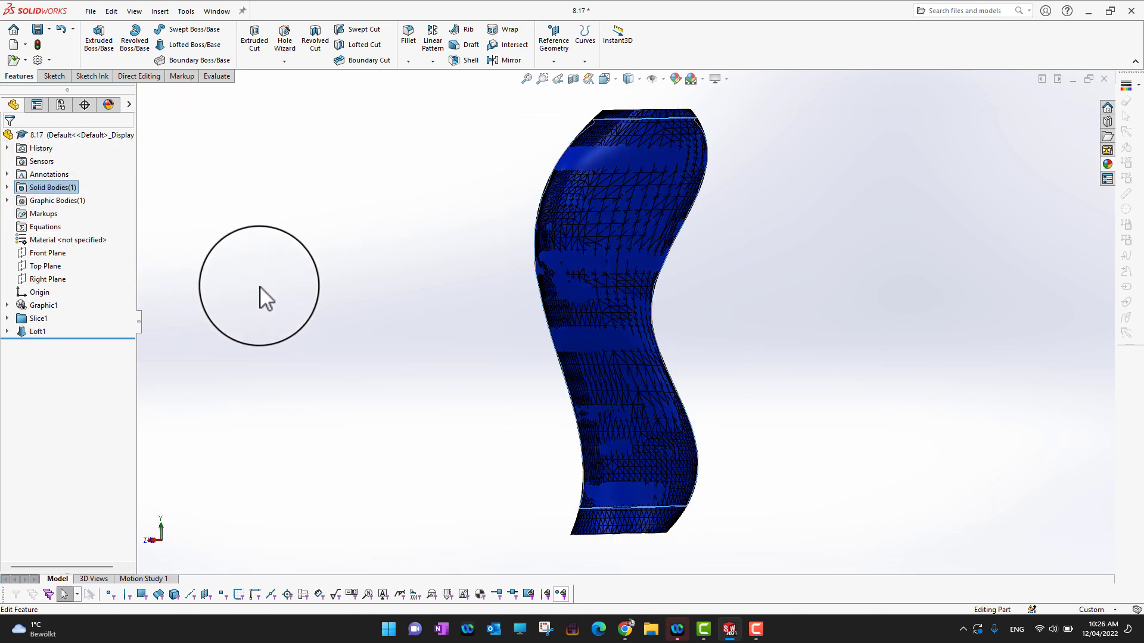
- Hide the Graphic1 mesh and orbit the solid lofted vase to inspect it
{"action": "right_click", "coordinate": [24, 308]}
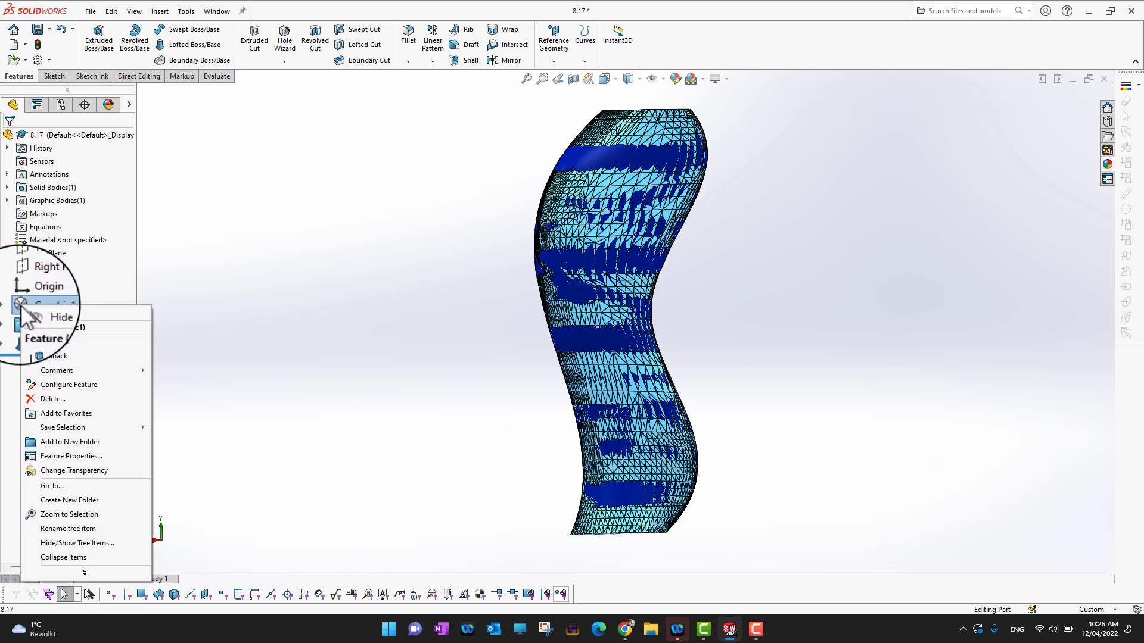
{"action": "left_click", "coordinate": [49, 318]}
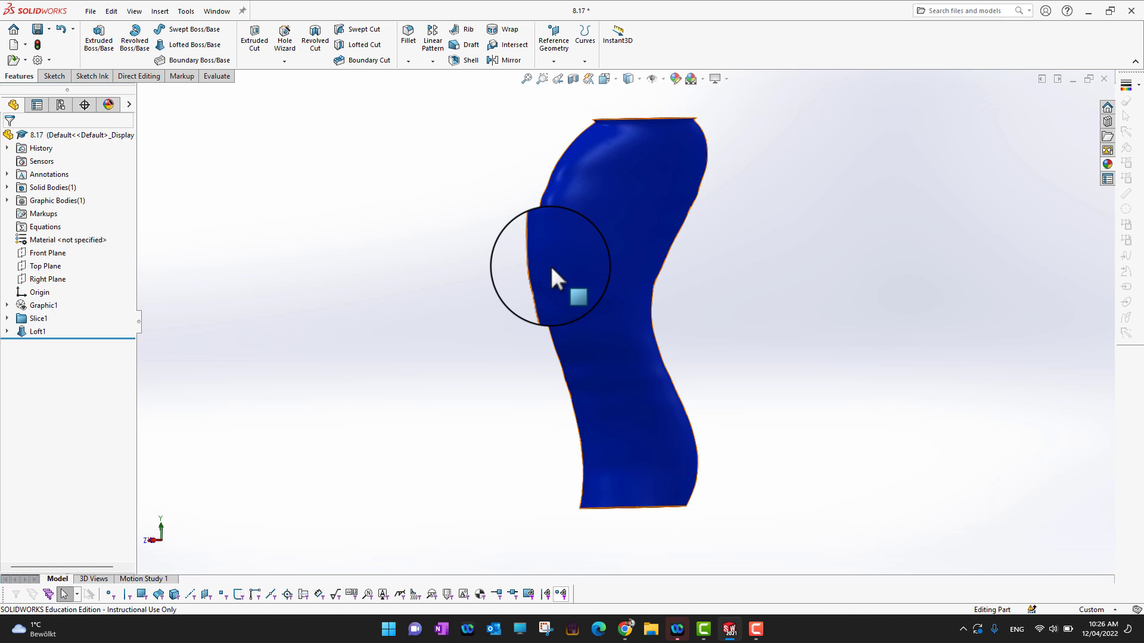
{"action": "left_click", "coordinate": [586, 278]}
{"action": "middle_click_drag", "start_coordinate": [811, 352], "coordinate": [698, 340]}
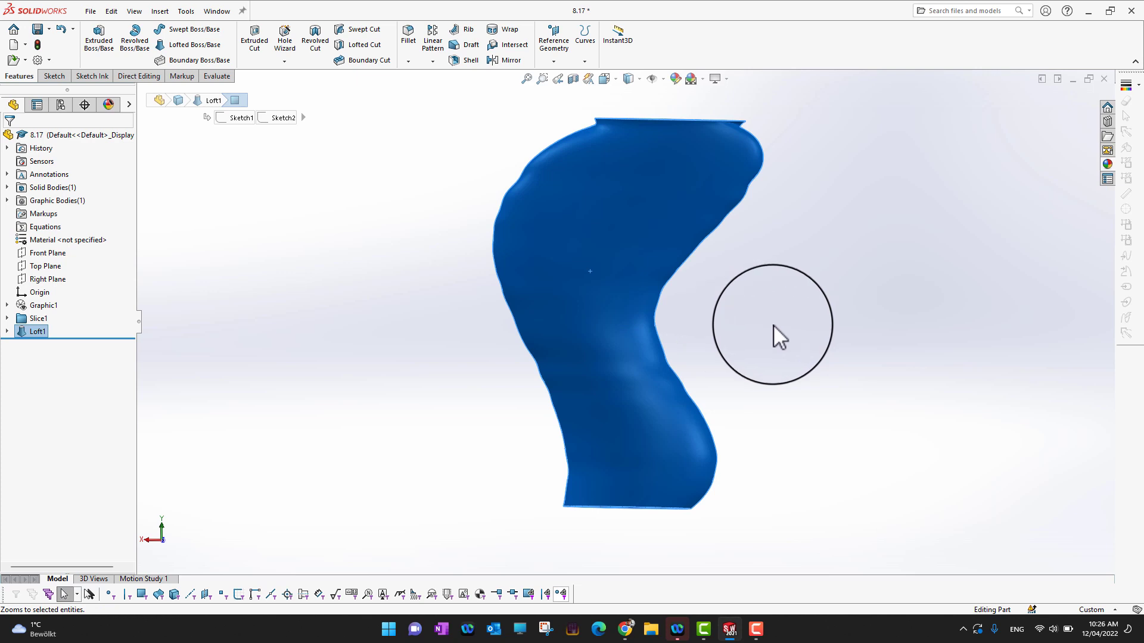
{"action": "mouse_move", "coordinate": [778, 328]}
{"action": "middle_mouse_down"}
{"action": "mouse_move", "coordinate": [650, 340]}
{"action": "mouse_move", "coordinate": [612, 370]}
{"action": "mouse_move", "coordinate": [716, 322]}
{"action": "mouse_move", "coordinate": [760, 367]}
{"action": "mouse_move", "coordinate": [795, 344]}
{"action": "mouse_move", "coordinate": [714, 353]}
{"action": "mouse_move", "coordinate": [782, 335]}
{"action": "middle_mouse_up"}
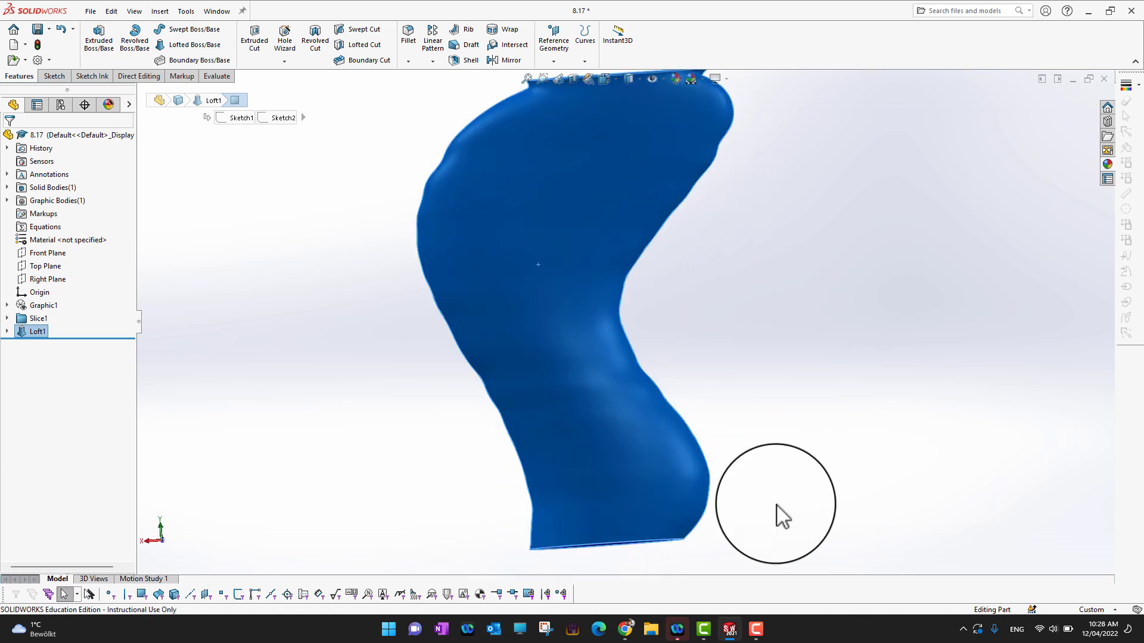